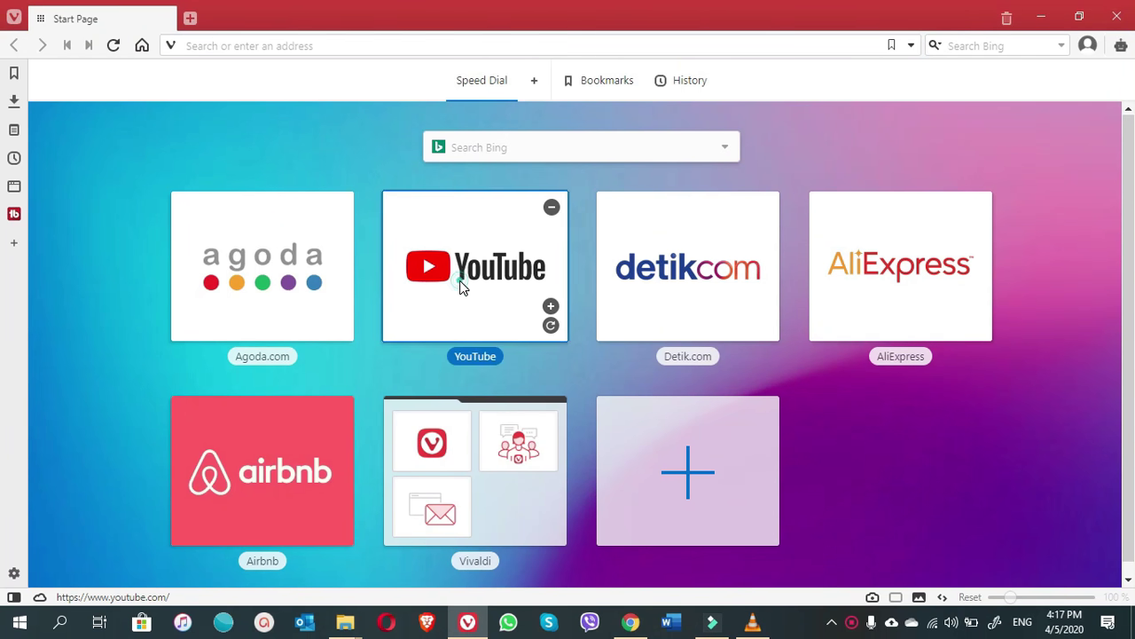
# Open YouTube, search for "mccs consultancy" and open the MCCS Consultancy and Coaching channel.
pyautogui.click(460, 285)
pyautogui.click(355, 79)
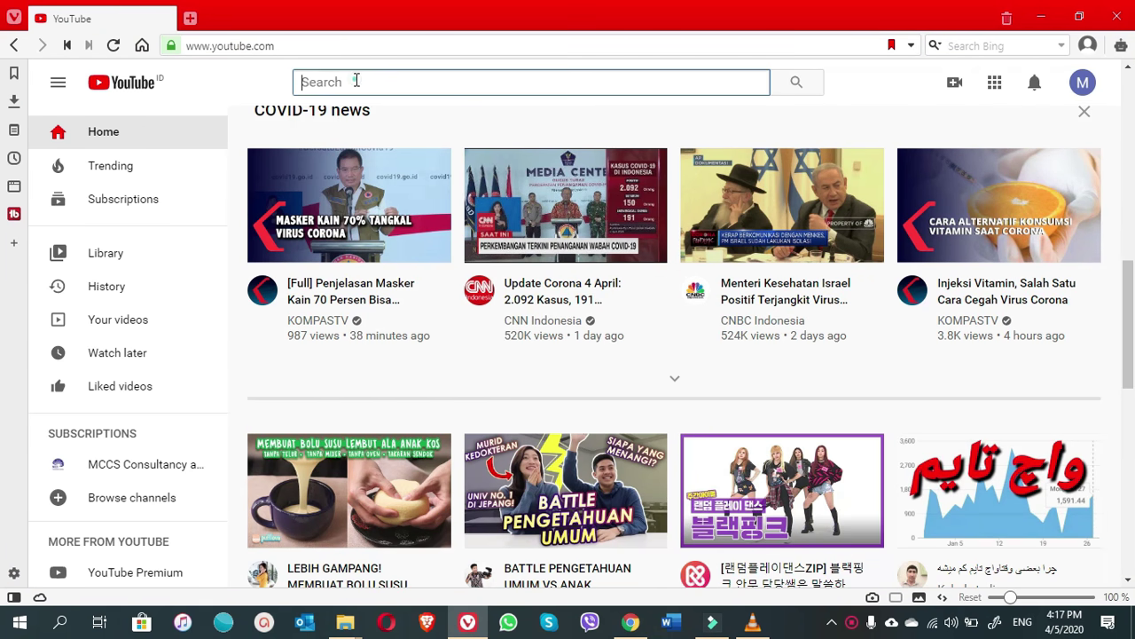
pyautogui.write('mccs consultancy')
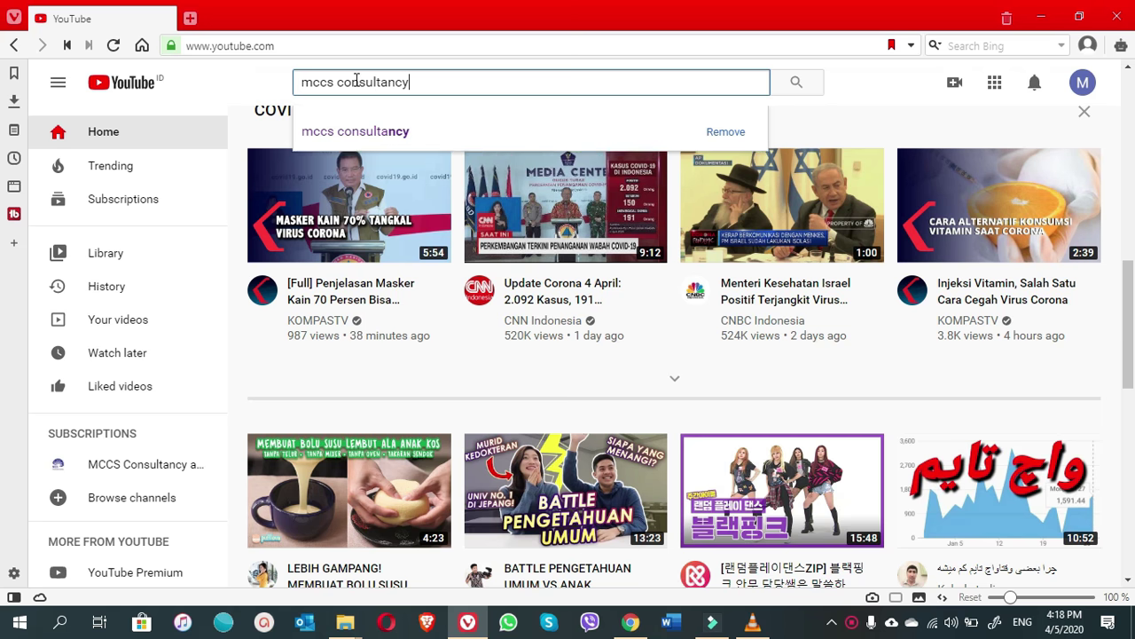
pyautogui.press('Return')
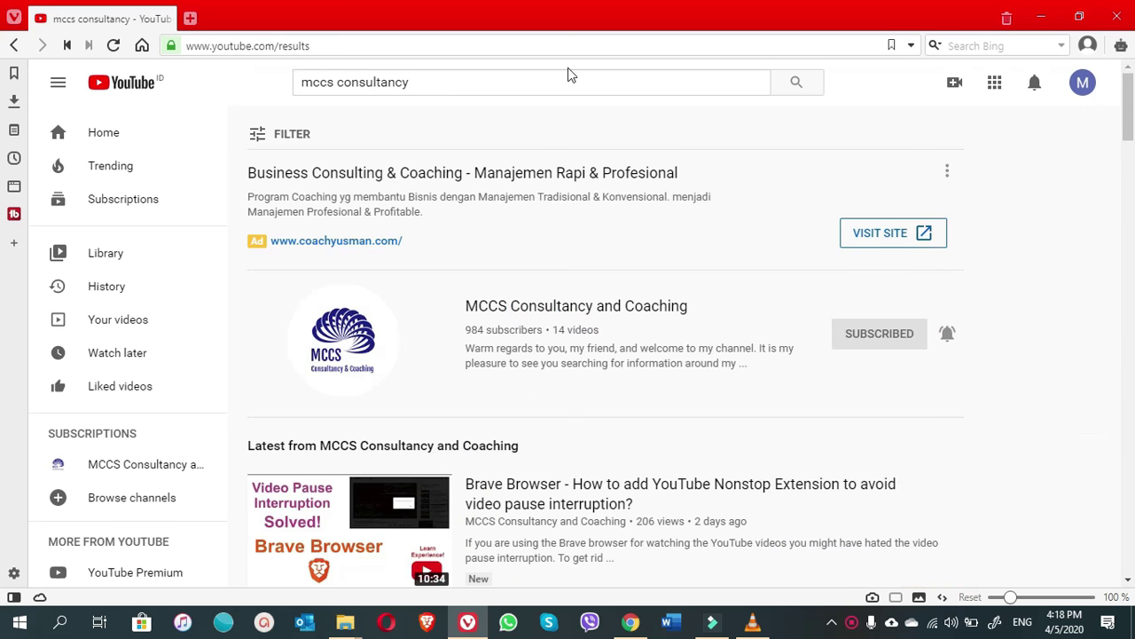
pyautogui.click(368, 337)
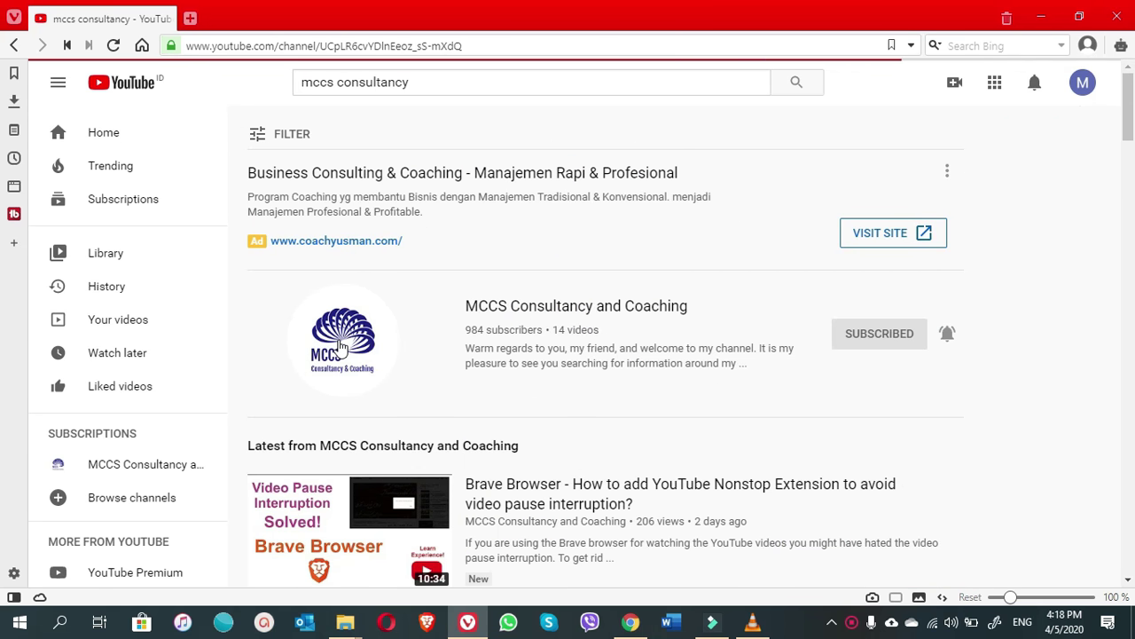
pyautogui.scroll(-2, 732, 484)
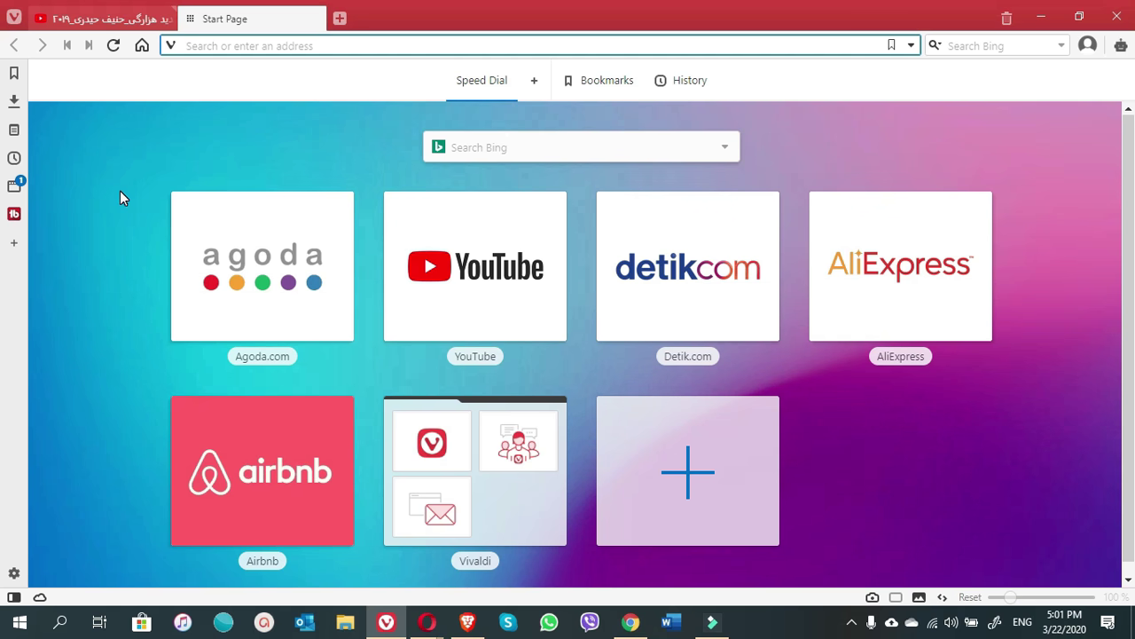
# Open the browser's extensions page and look through the installed extensions.
pyautogui.click(15, 18)
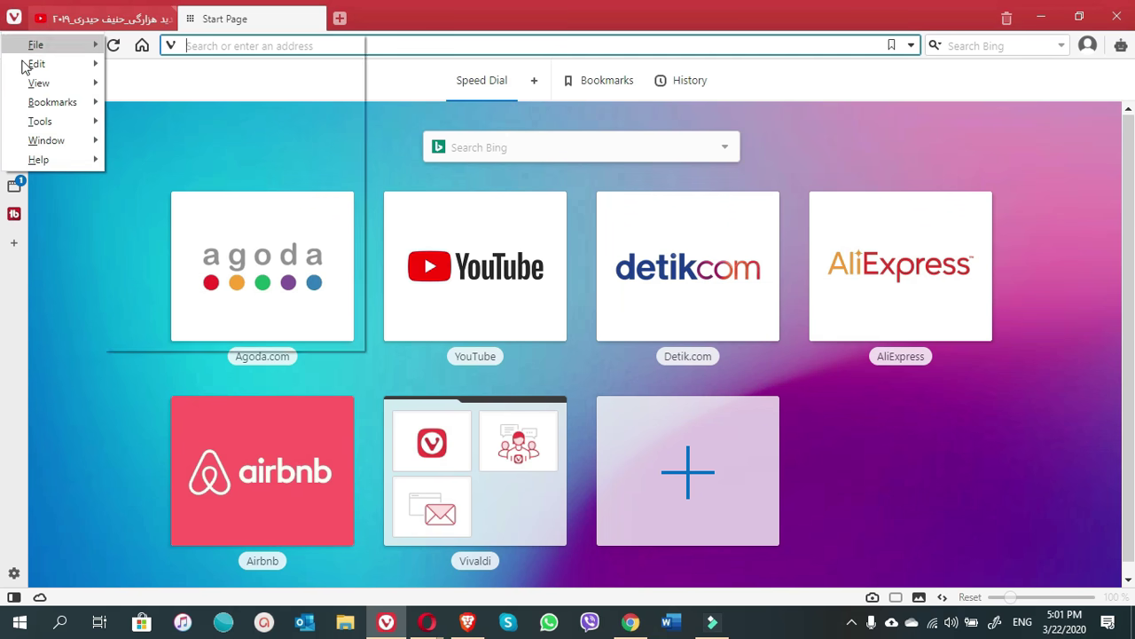
pyautogui.moveTo(56, 122)
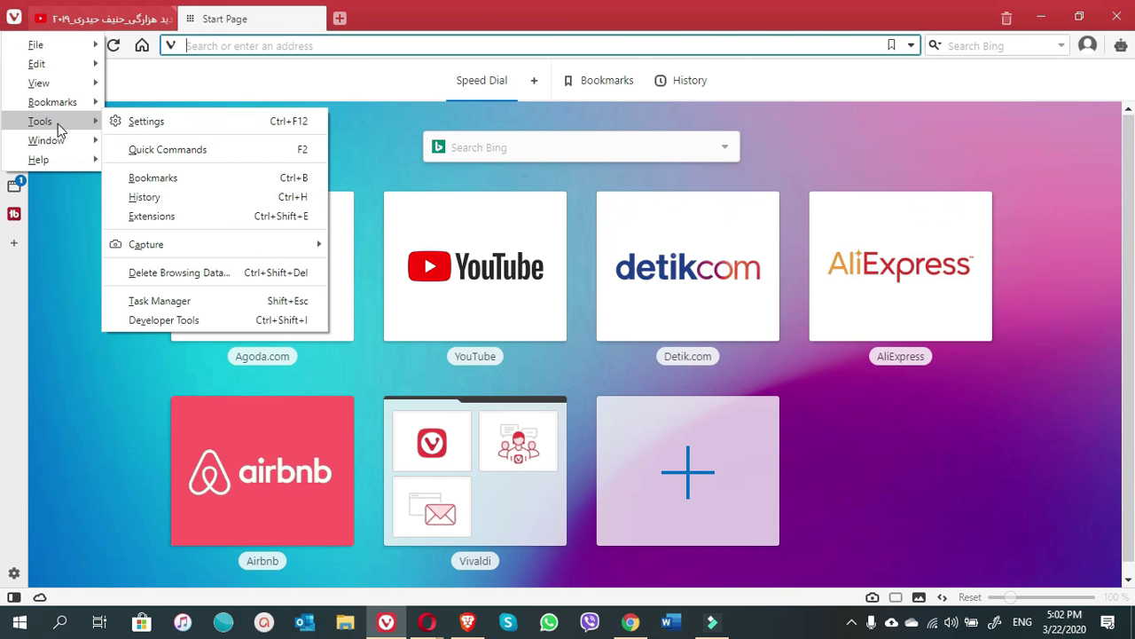
pyautogui.click(151, 216)
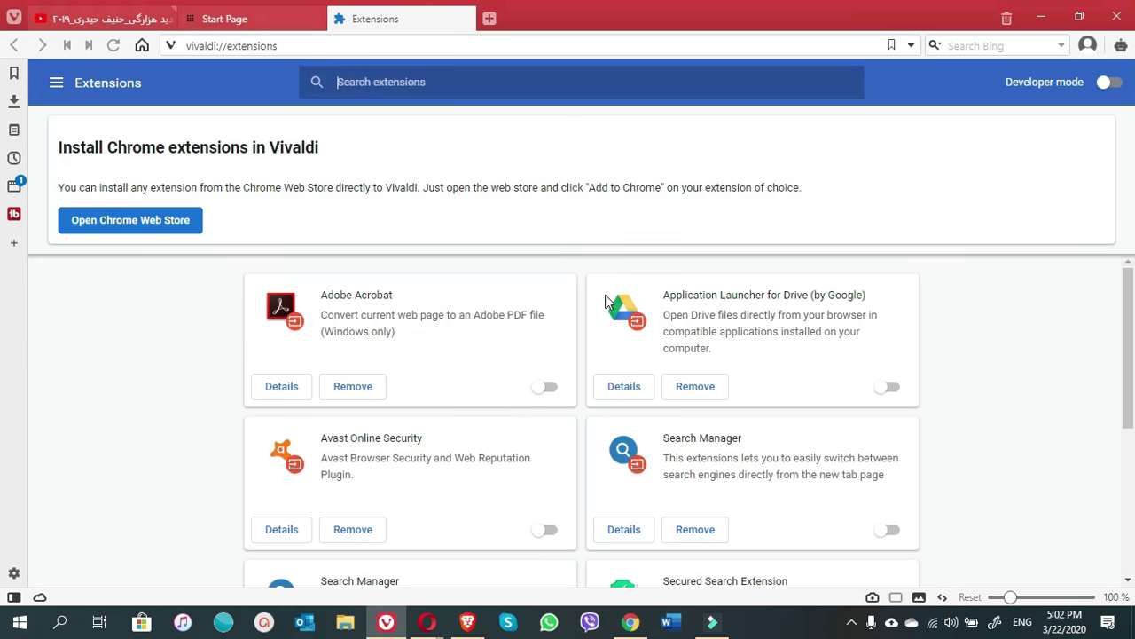
pyautogui.scroll(-2, 475, 483)
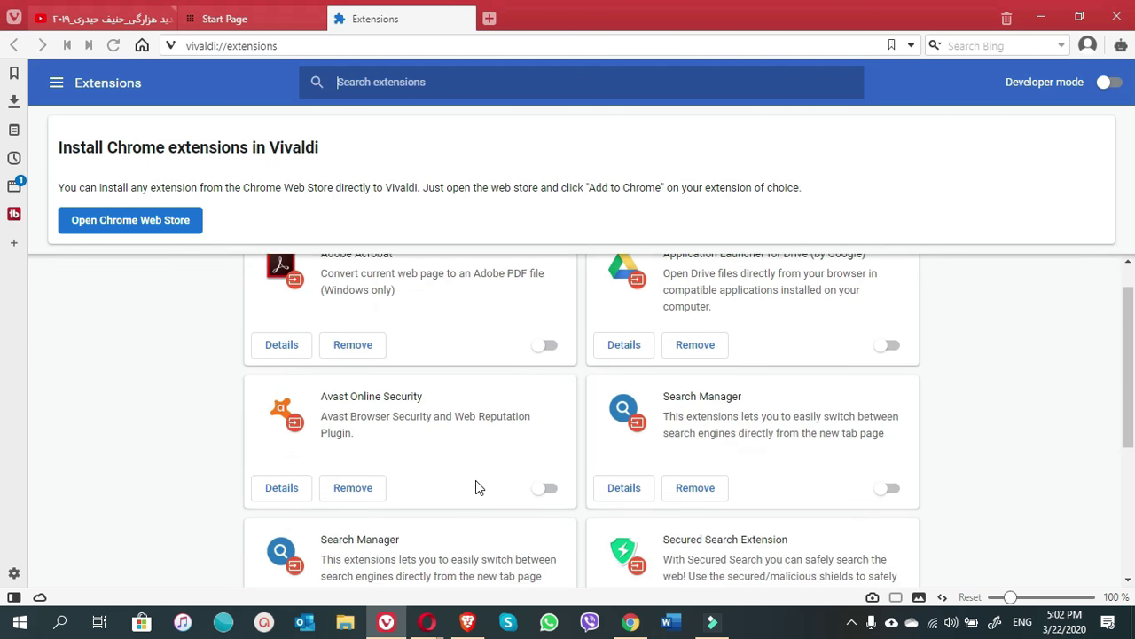
pyautogui.scroll(-1, 475, 487)
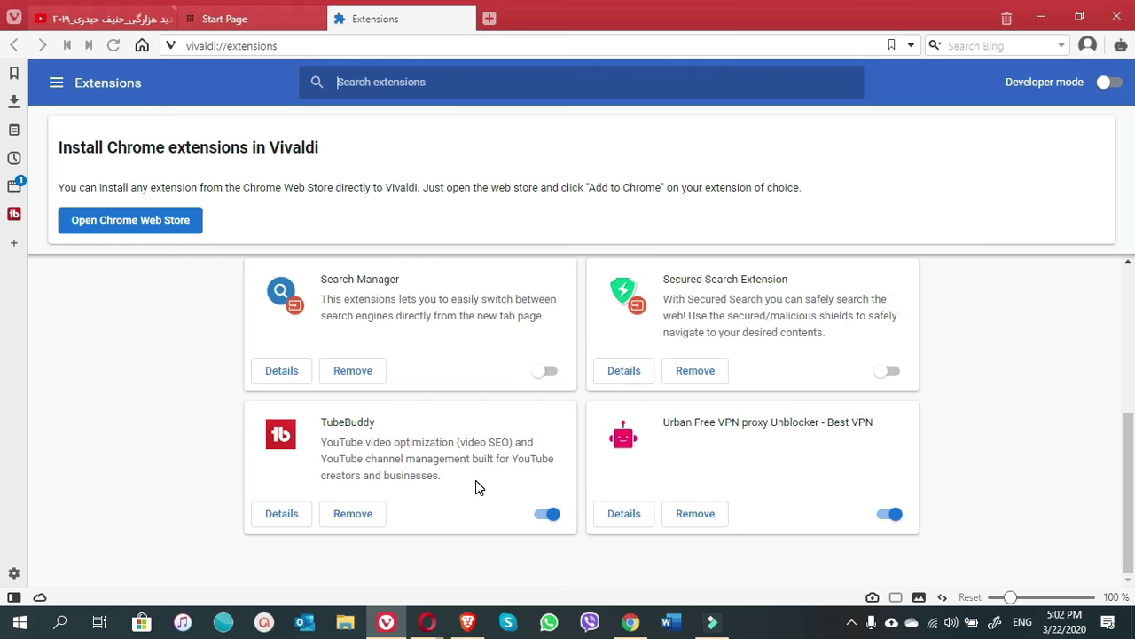
pyautogui.scroll(2, 476, 480)
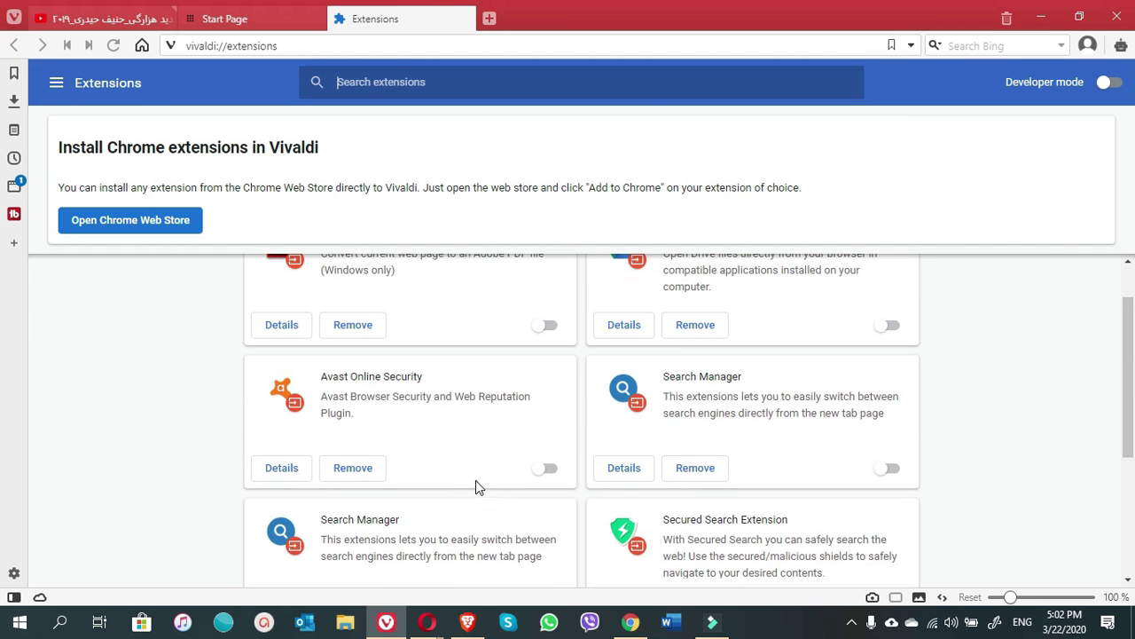
pyautogui.scroll(1, 476, 487)
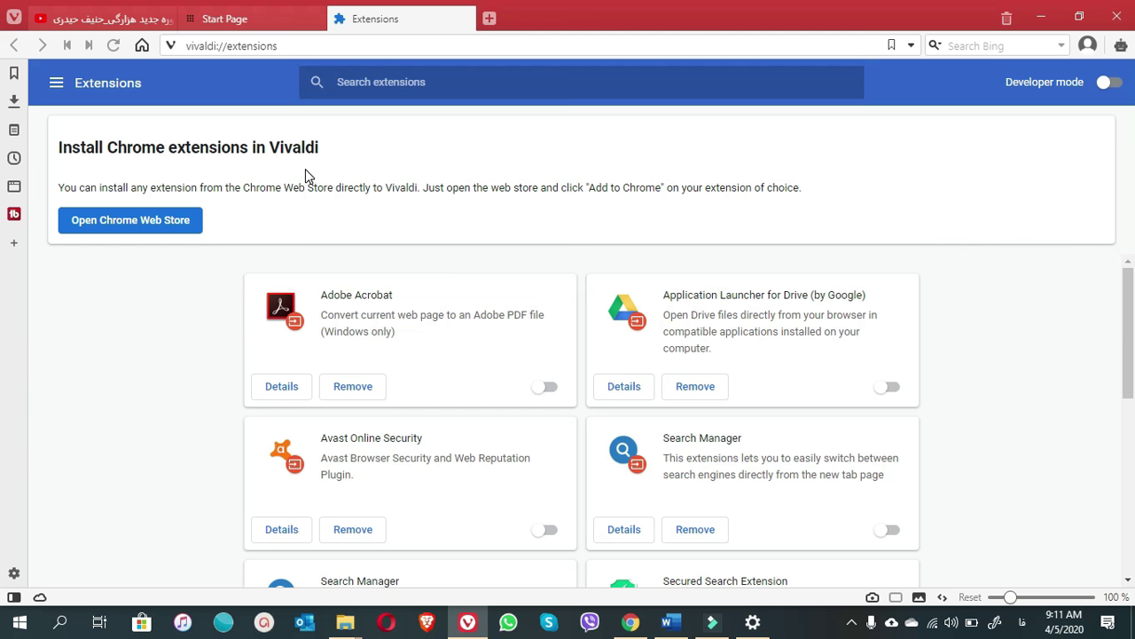
# Open YouTube in a new tab, search for "mccs consultancy" and open the MCCS Consultancy and Coaching channel.
pyautogui.click(489, 19)
pyautogui.click(453, 240)
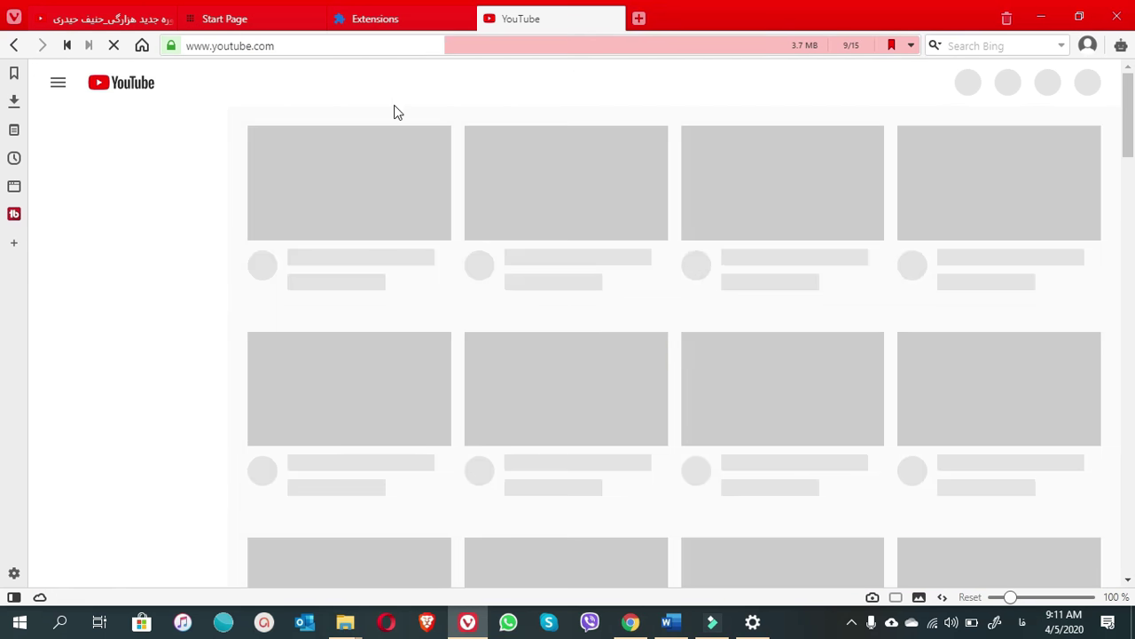
pyautogui.click(373, 87)
pyautogui.write('mccs')
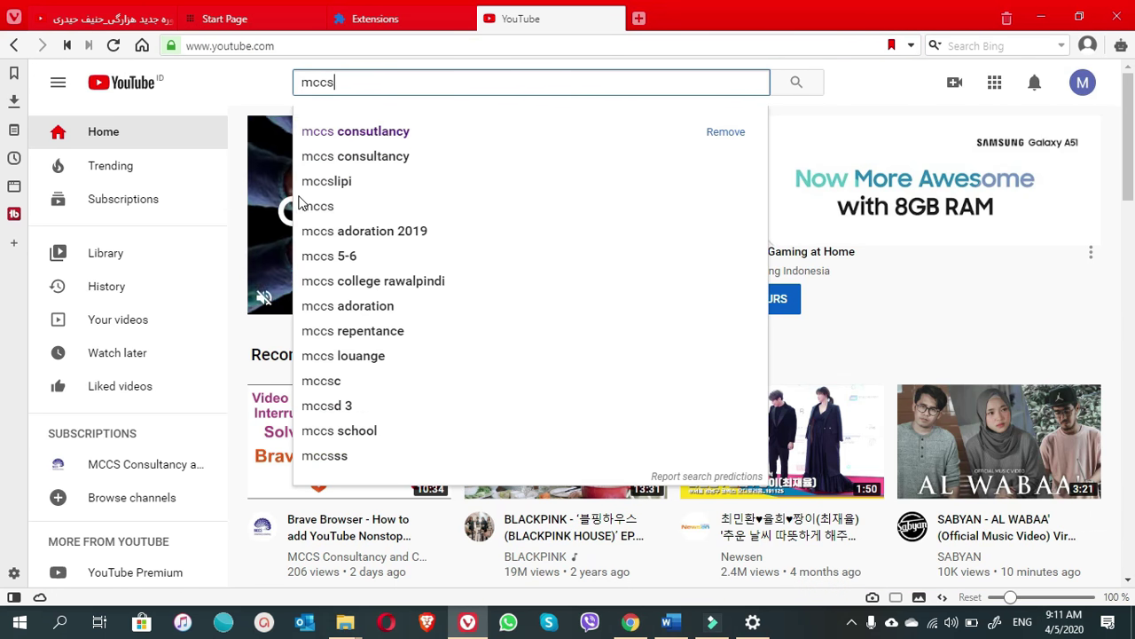
pyautogui.write(' consultancy')
pyautogui.press('Return')
pyautogui.click(562, 355)
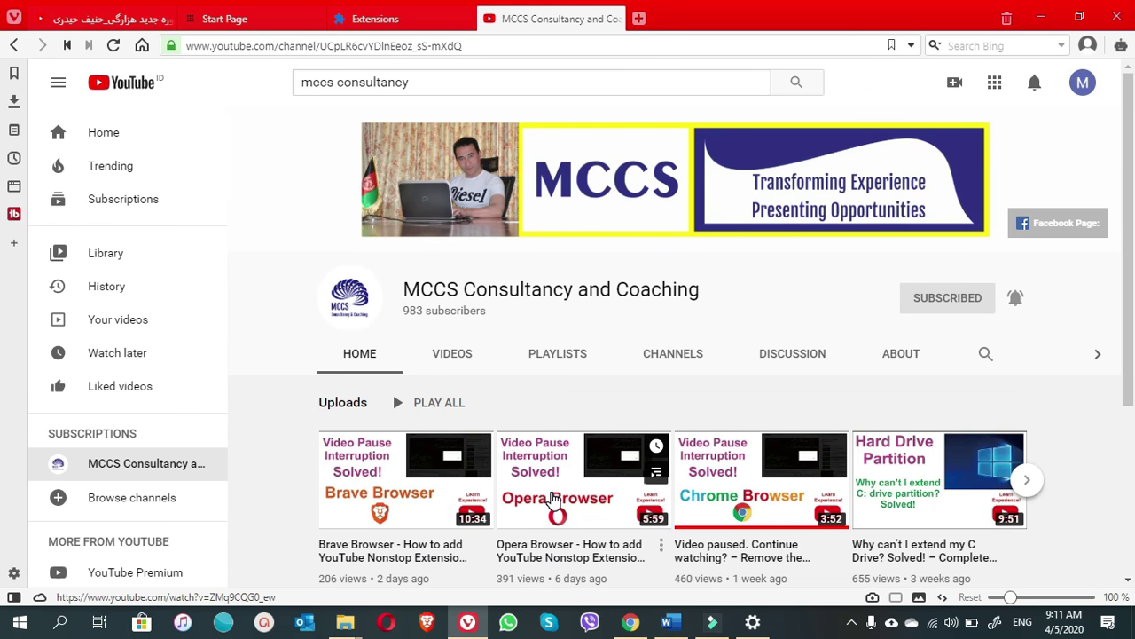
# Watch the Opera Browser YouTube Nonstop video in full screen from about 2:10, and close its tab after viewing.
pyautogui.click(554, 499)
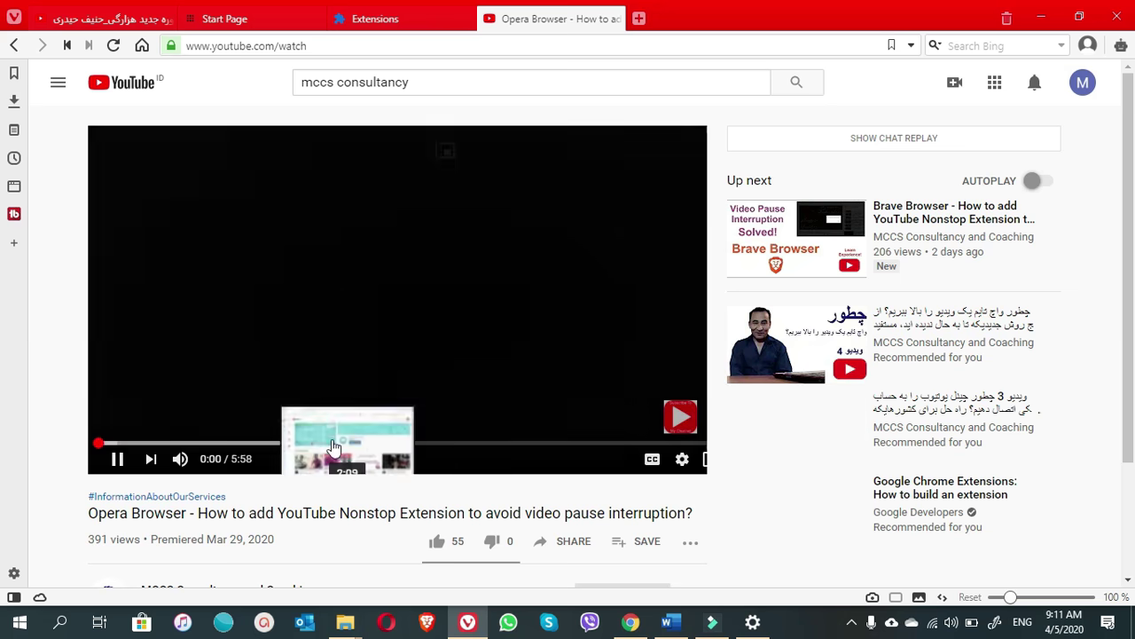
pyautogui.click(324, 444)
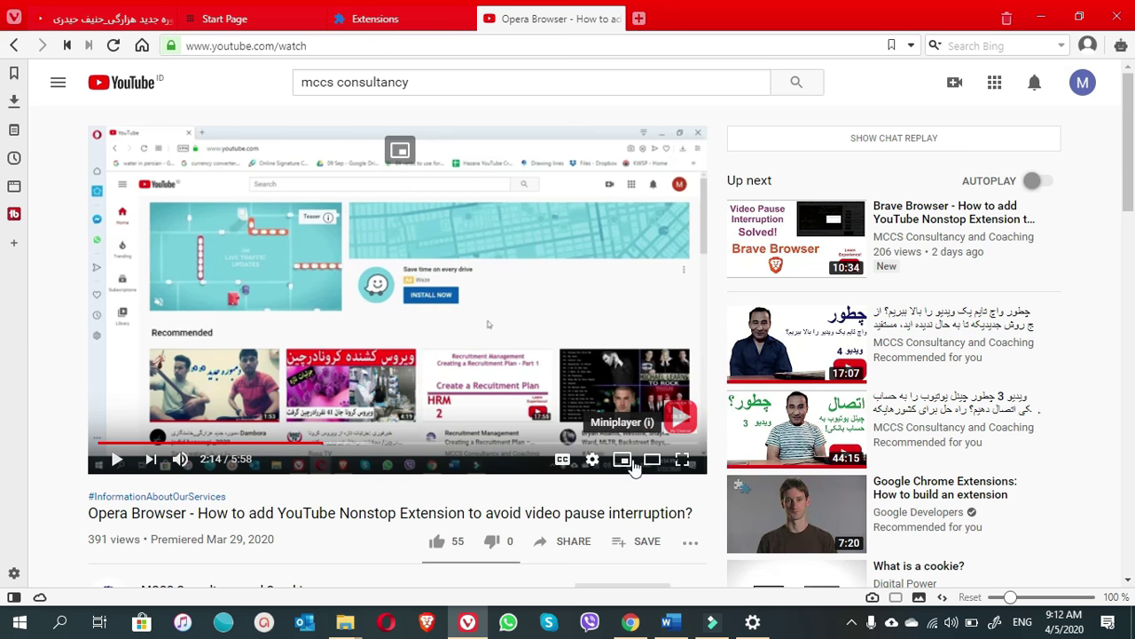
pyautogui.click(683, 458)
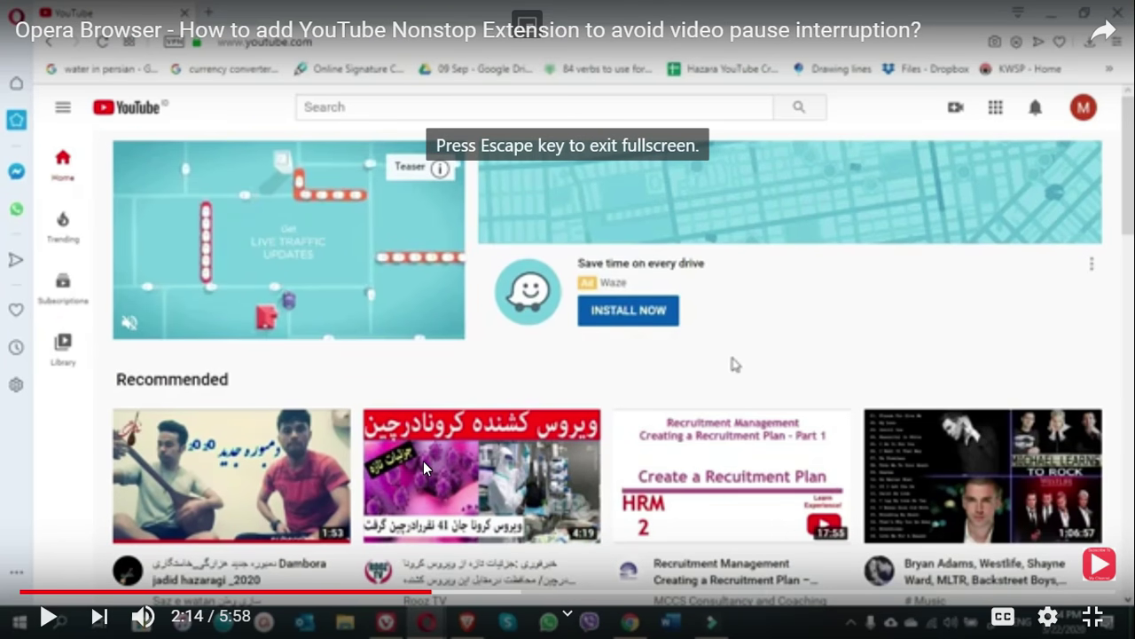
pyautogui.click(423, 460)
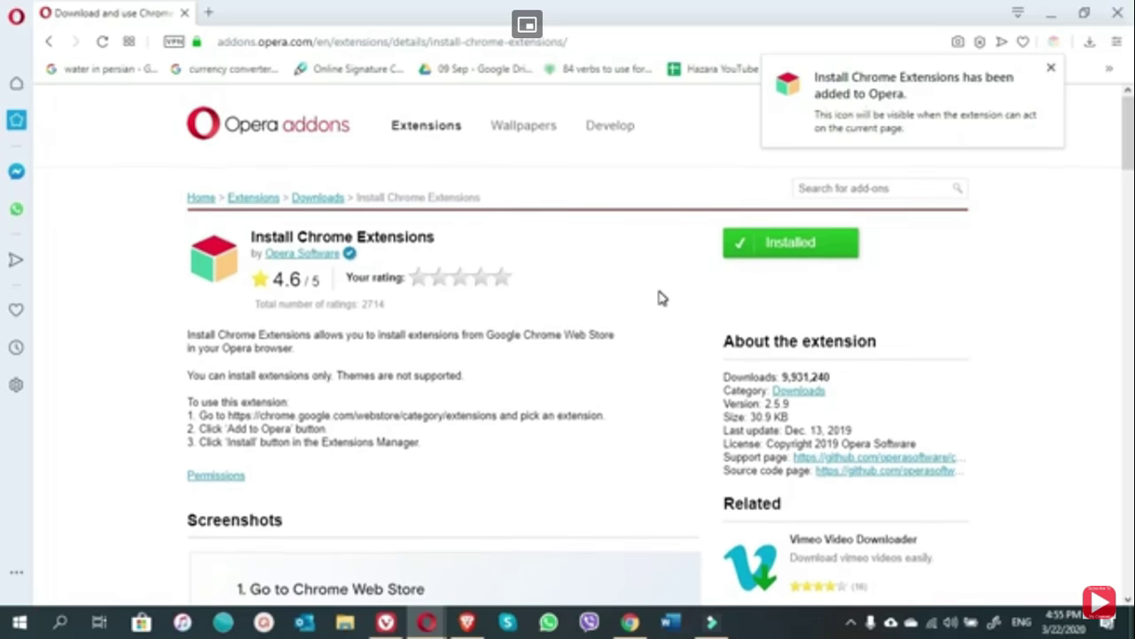
pyautogui.press('space')
pyautogui.click(1093, 614)
pyautogui.click(614, 18)
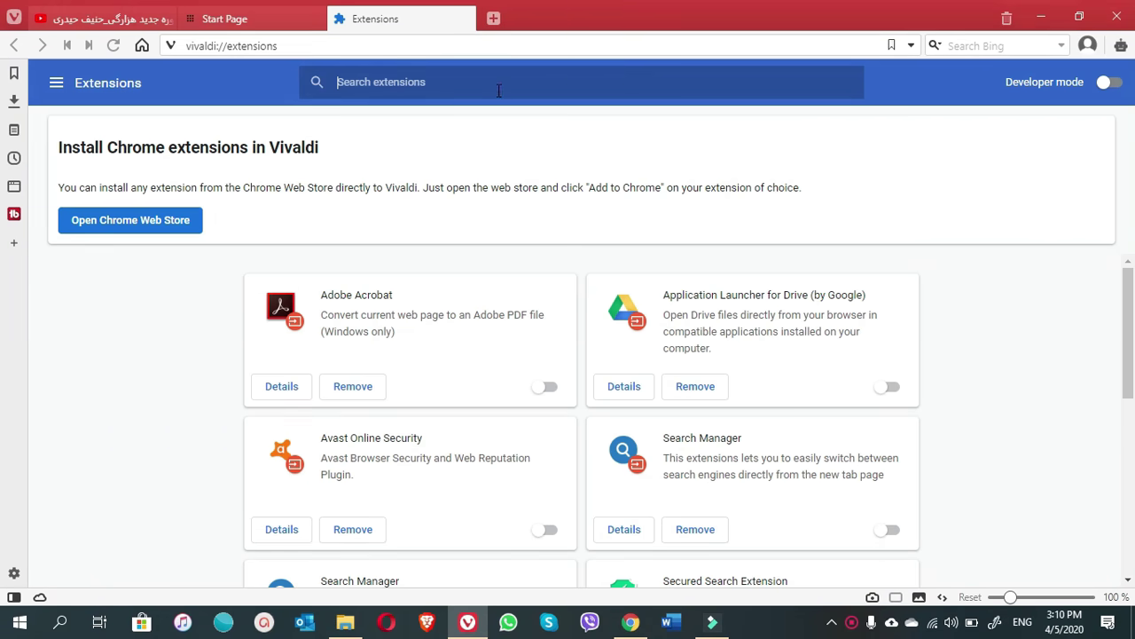
# Open the Chrome Web Store from the extensions page and search it for "youtube non stop extension".
pyautogui.click(132, 224)
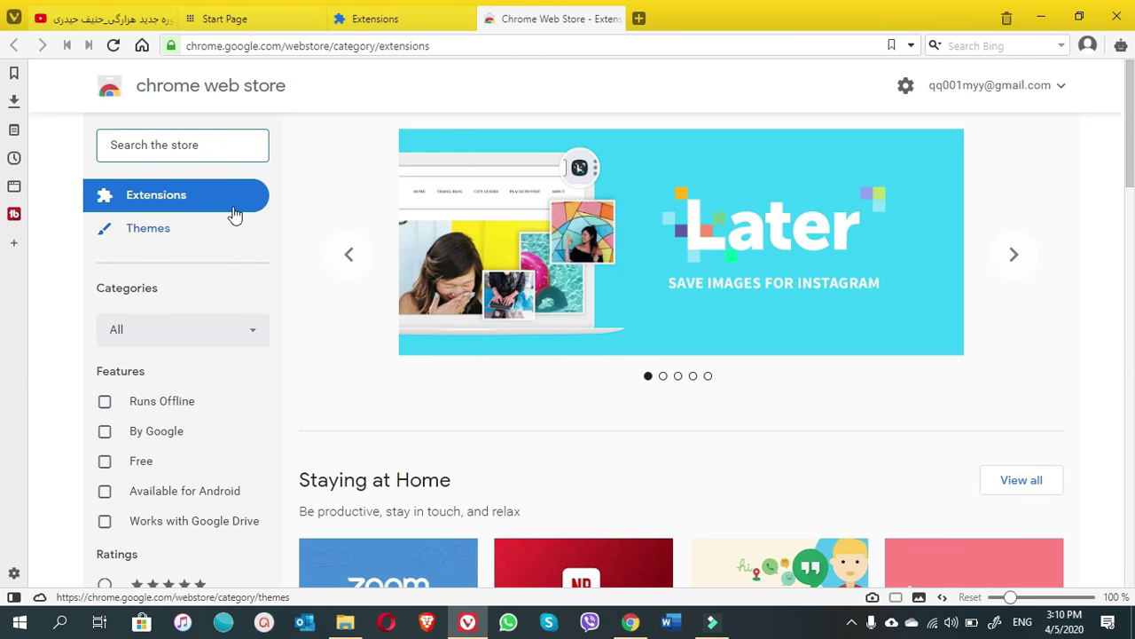
pyautogui.click(162, 144)
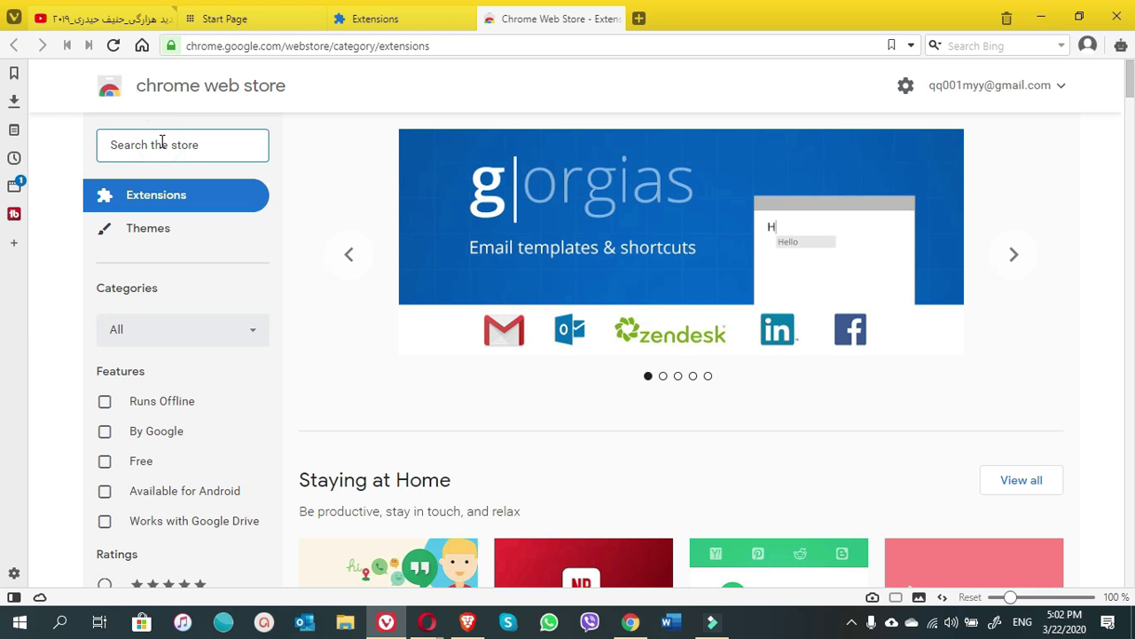
pyautogui.write('youtube non stip')
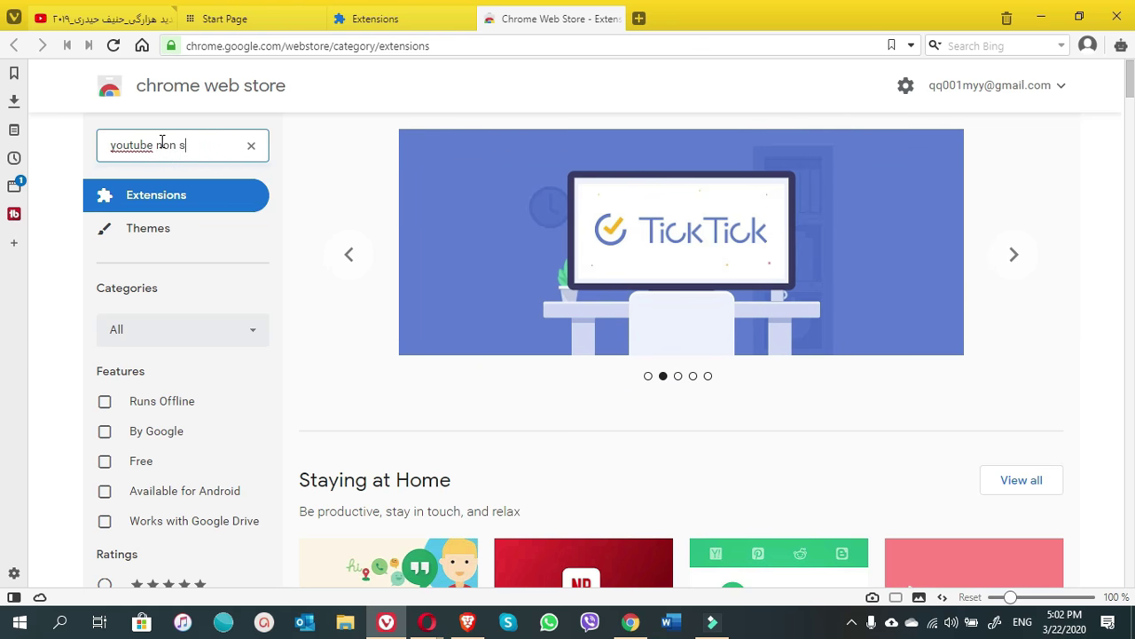
pyautogui.press('BackSpace')
pyautogui.press('BackSpace')
pyautogui.write('op extension')
pyautogui.press('Return')
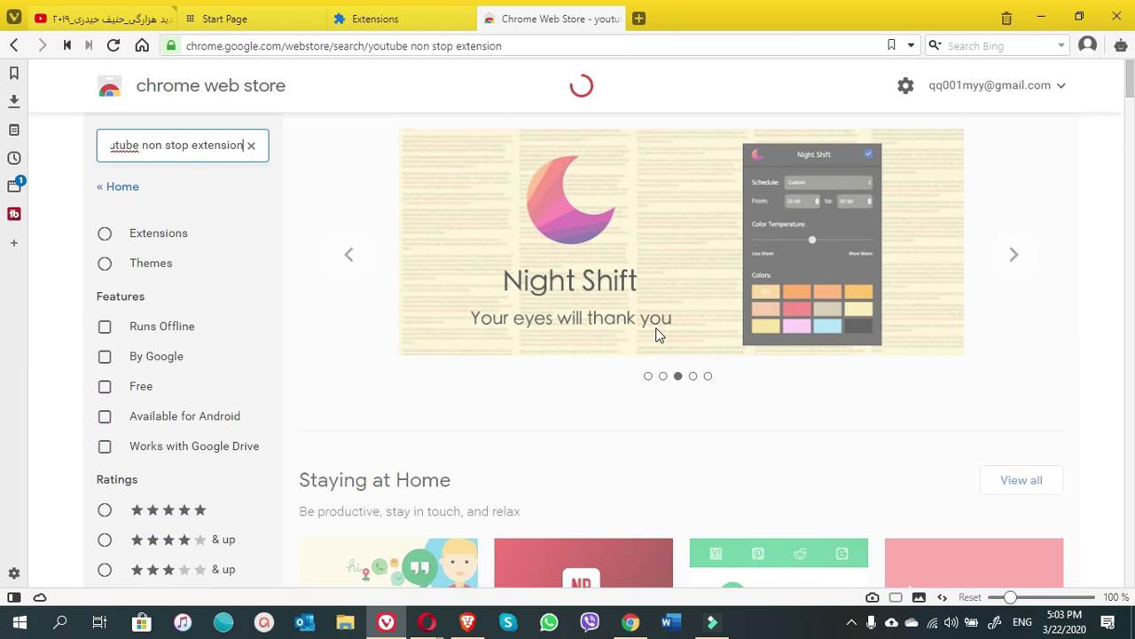
# Add the YouTube NonStop extension offered by lawfx to the browser and confirm its installation.
pyautogui.hotkey('ctrl', '+')
pyautogui.hotkey('ctrl', '+')
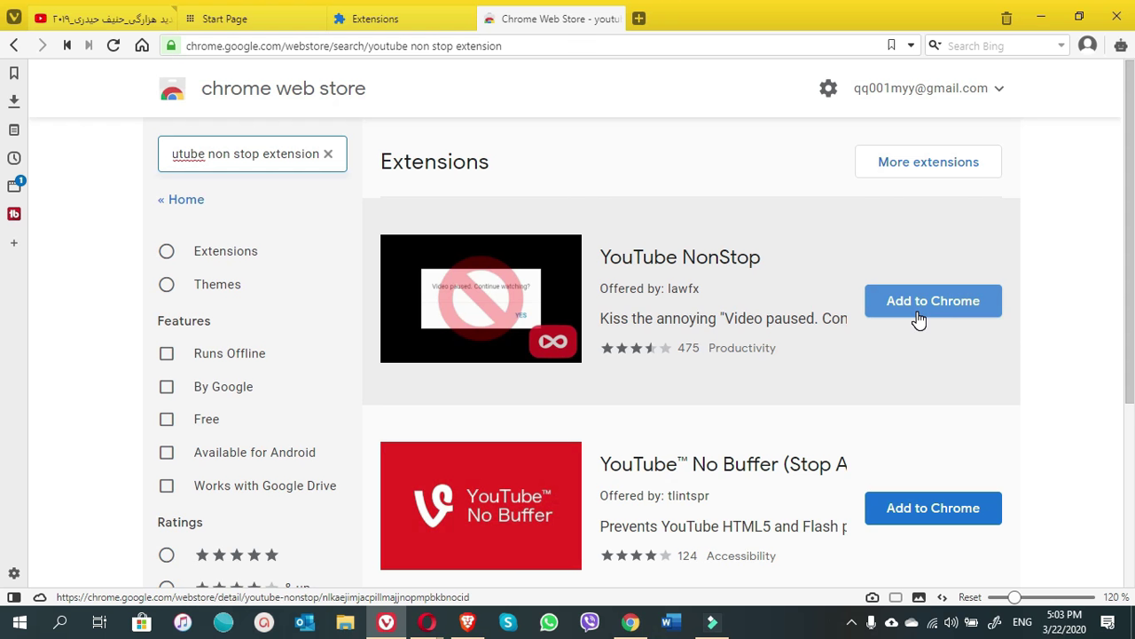
pyautogui.click(919, 312)
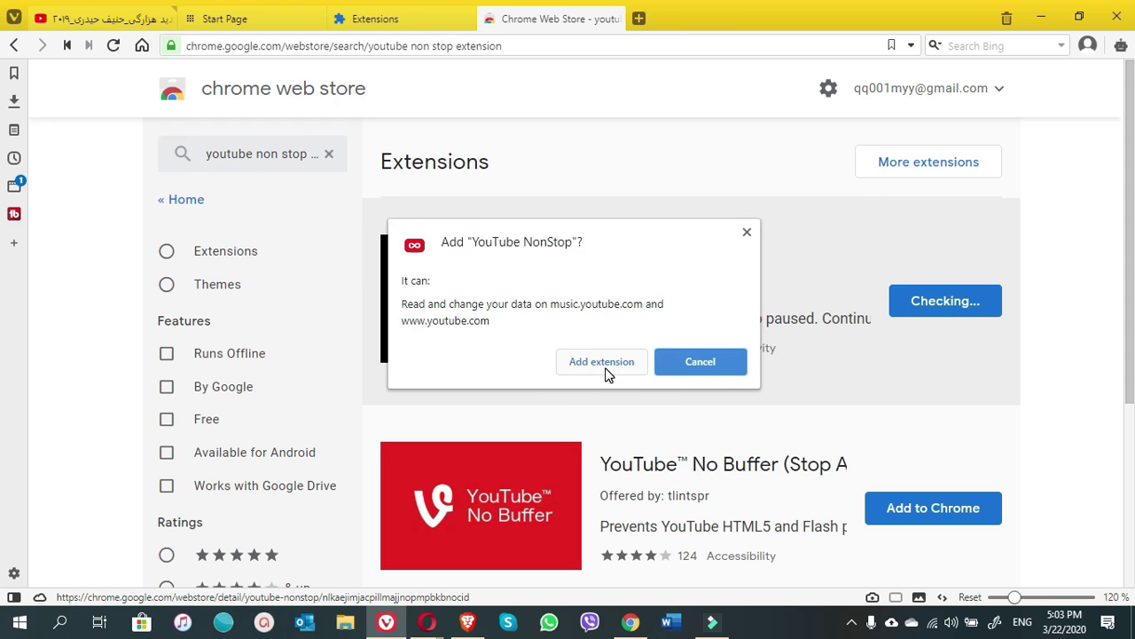
pyautogui.click(594, 369)
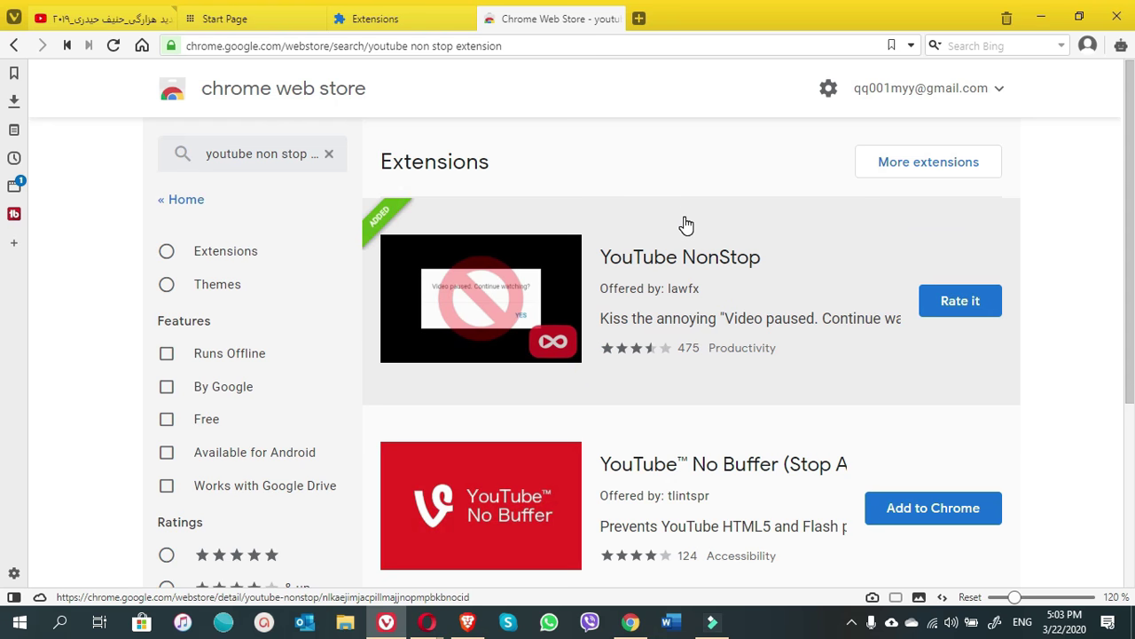
pyautogui.hotkey('ctrl', '-')
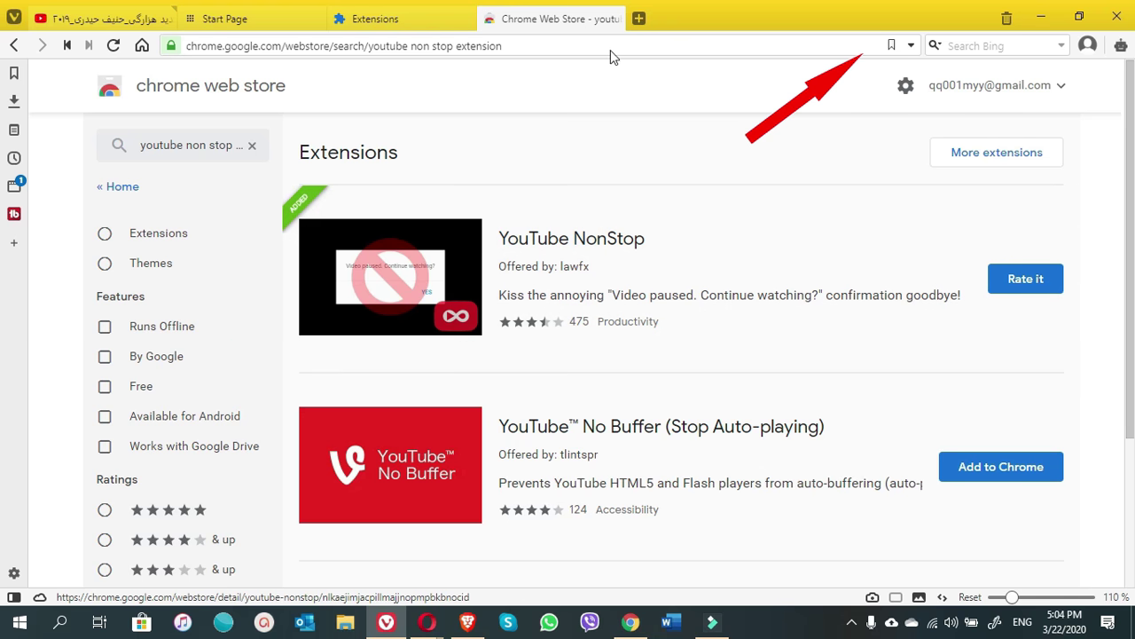
pyautogui.click(579, 47)
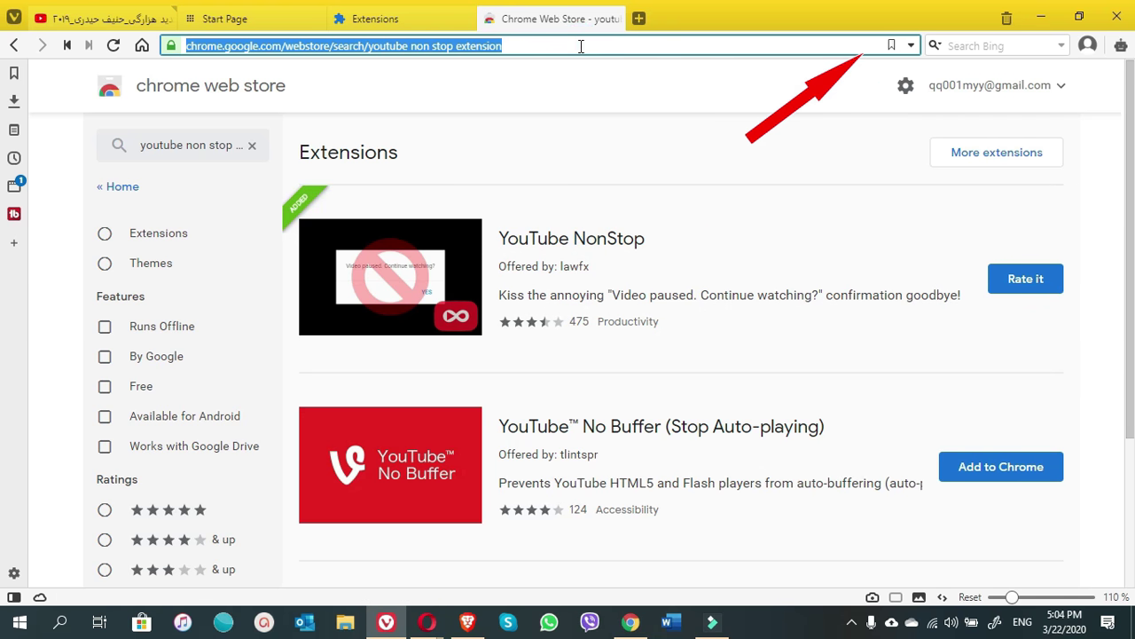
pyautogui.write('you')
pyautogui.press('Return')
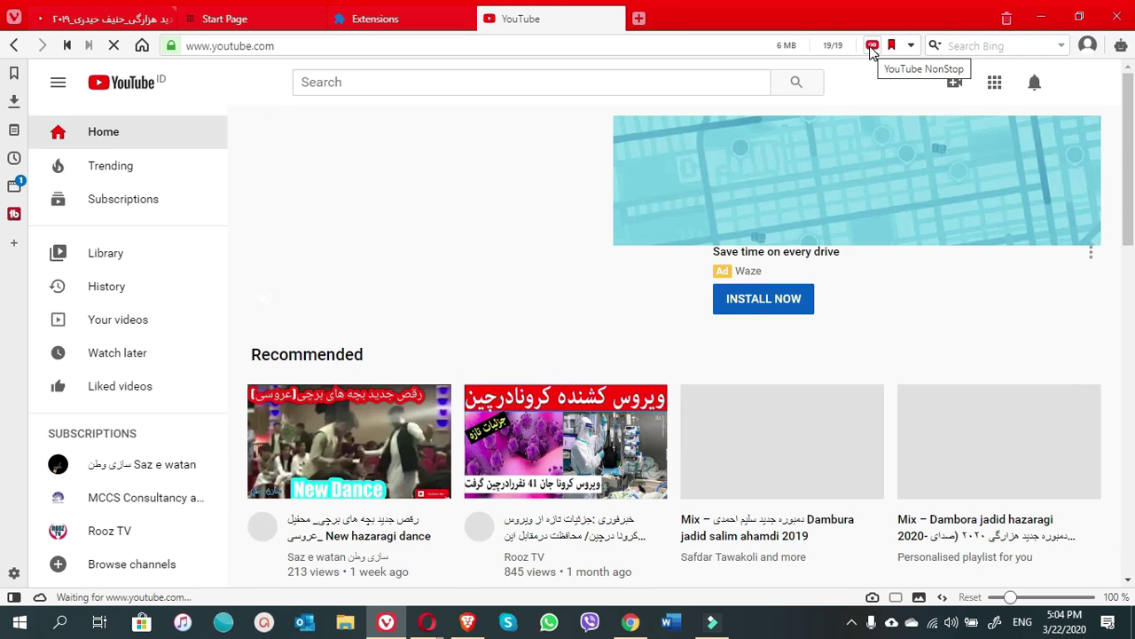
pyautogui.click(872, 46)
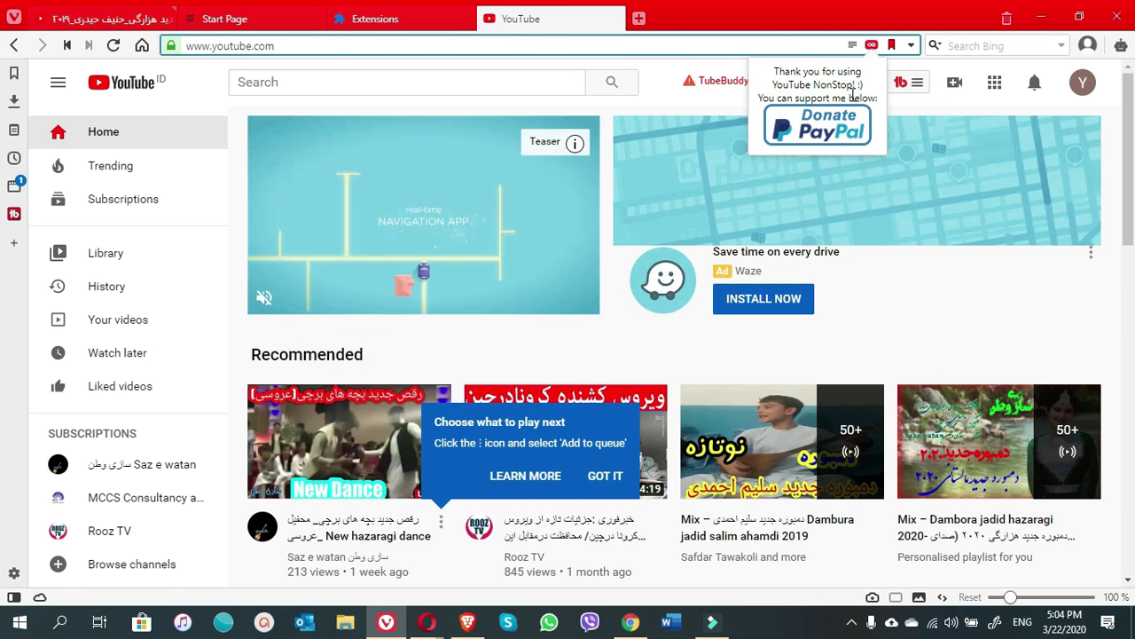
pyautogui.click(685, 95)
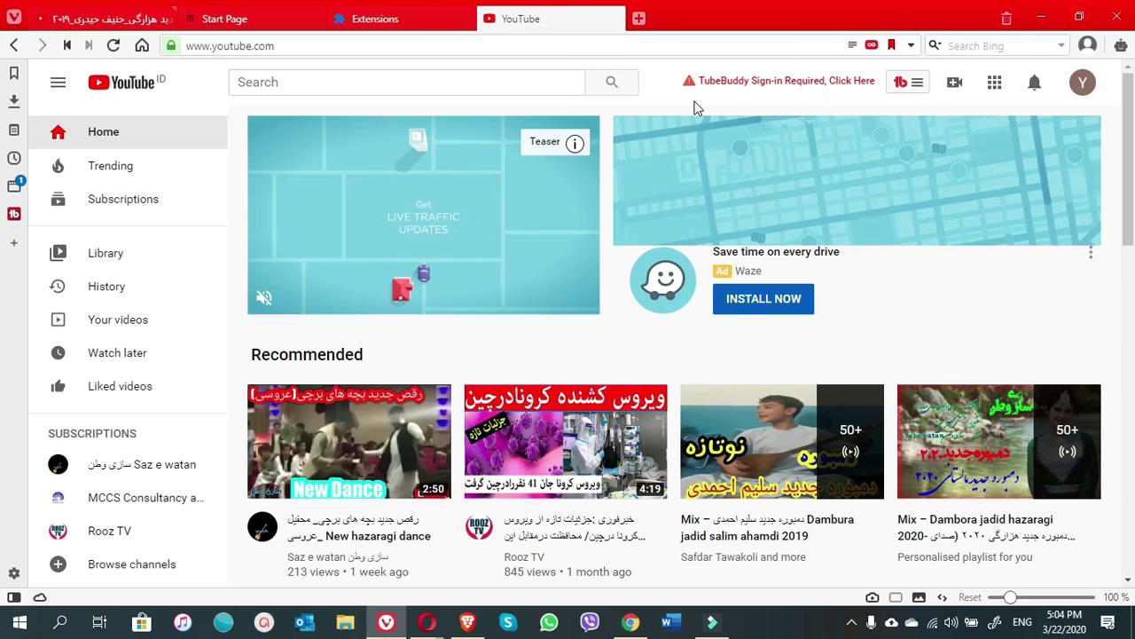